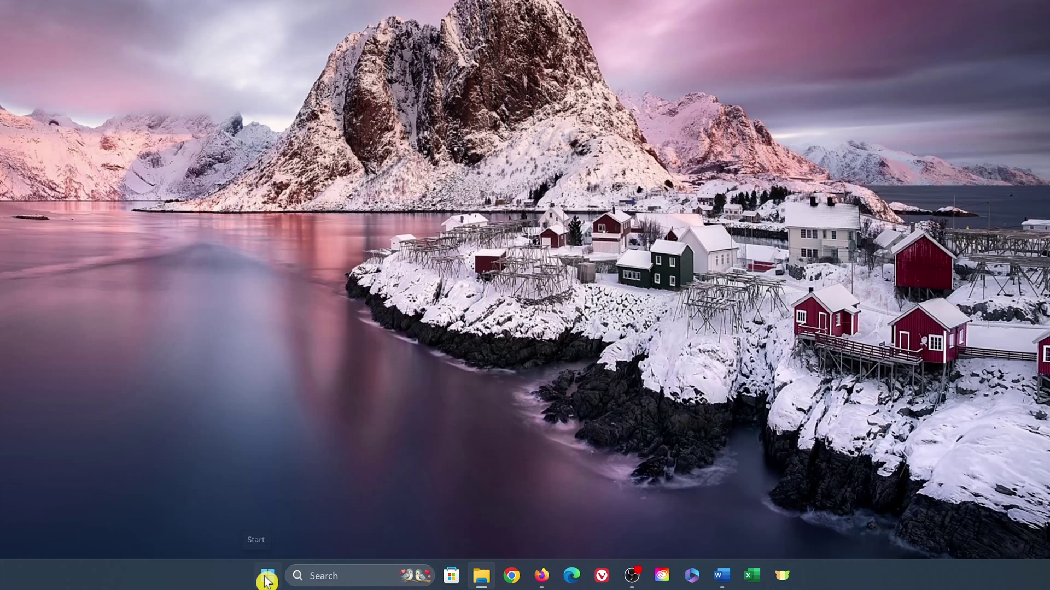
# Step: Launch Settings from the Win+X menu and go to Privacy & security
pyautogui.rightClick(318, 578)
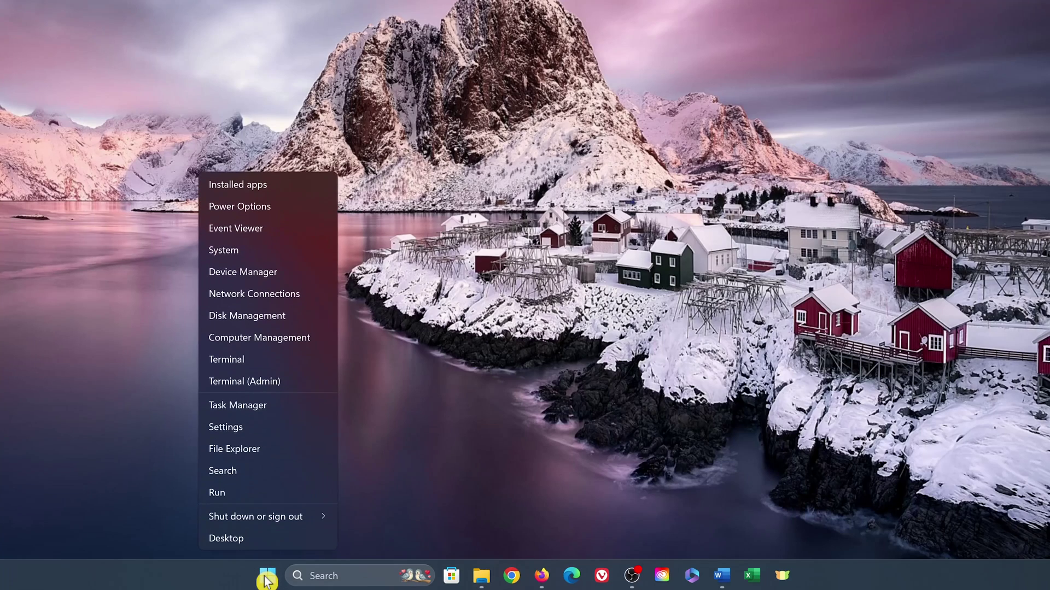
pyautogui.click(274, 432)
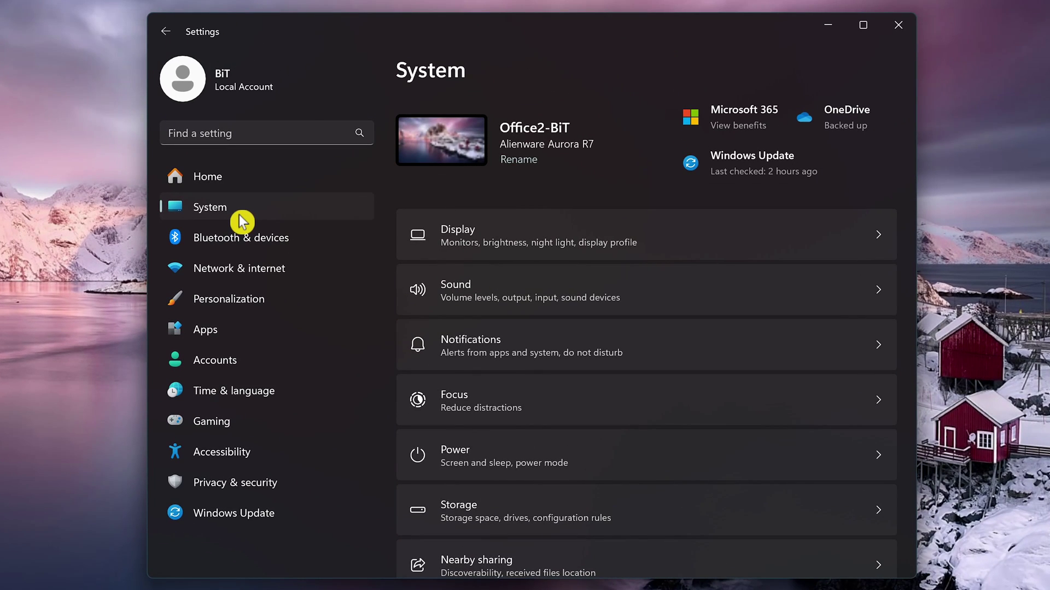
pyautogui.click(235, 483)
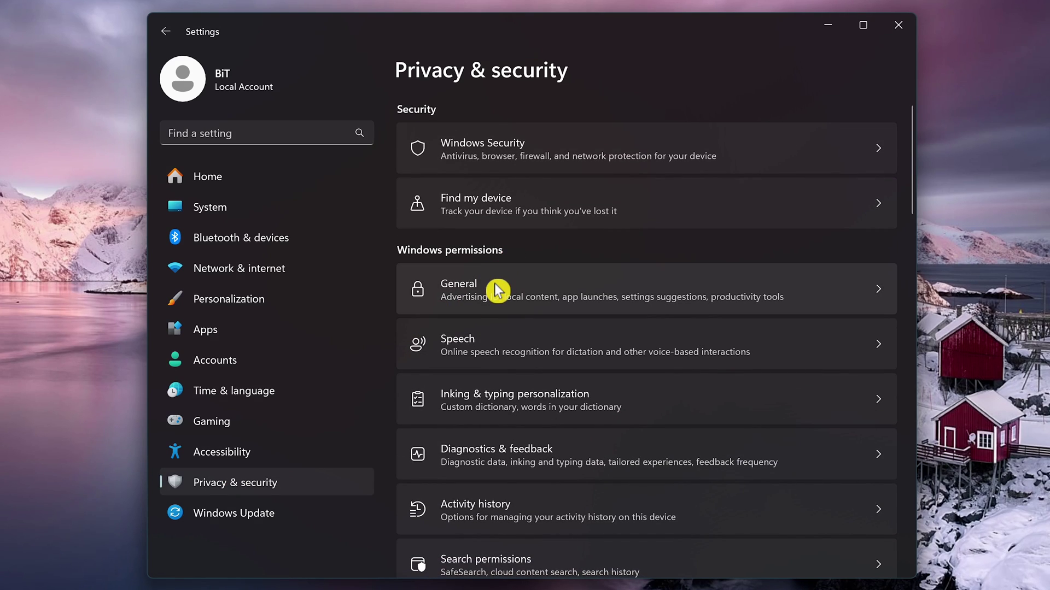
# Step: On General privacy, turn off advertising ID, language list, app-launch tracking, Settings suggestions and notifications
pyautogui.click(495, 286)
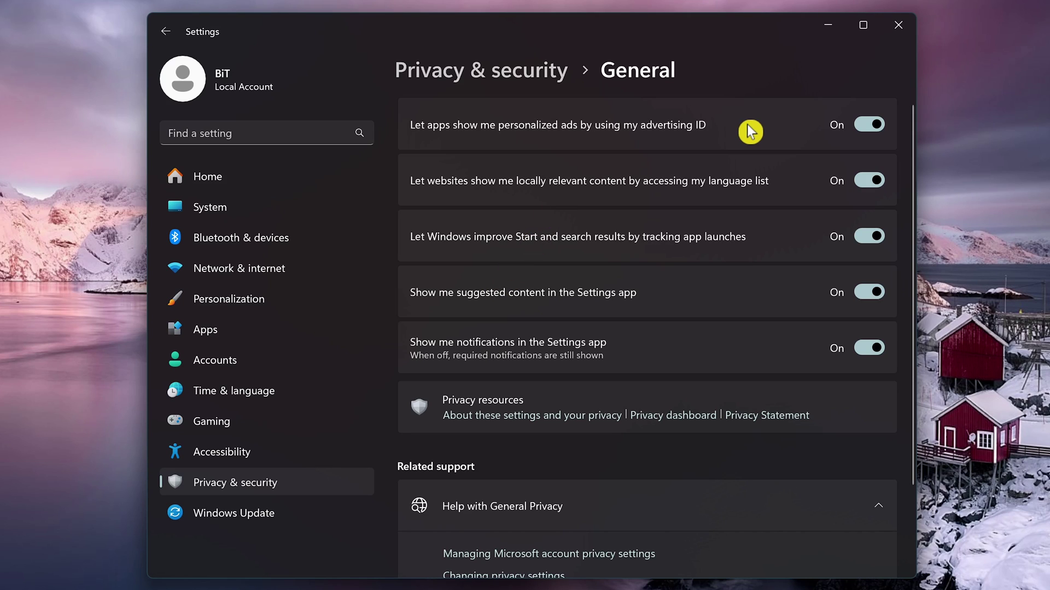
pyautogui.click(874, 125)
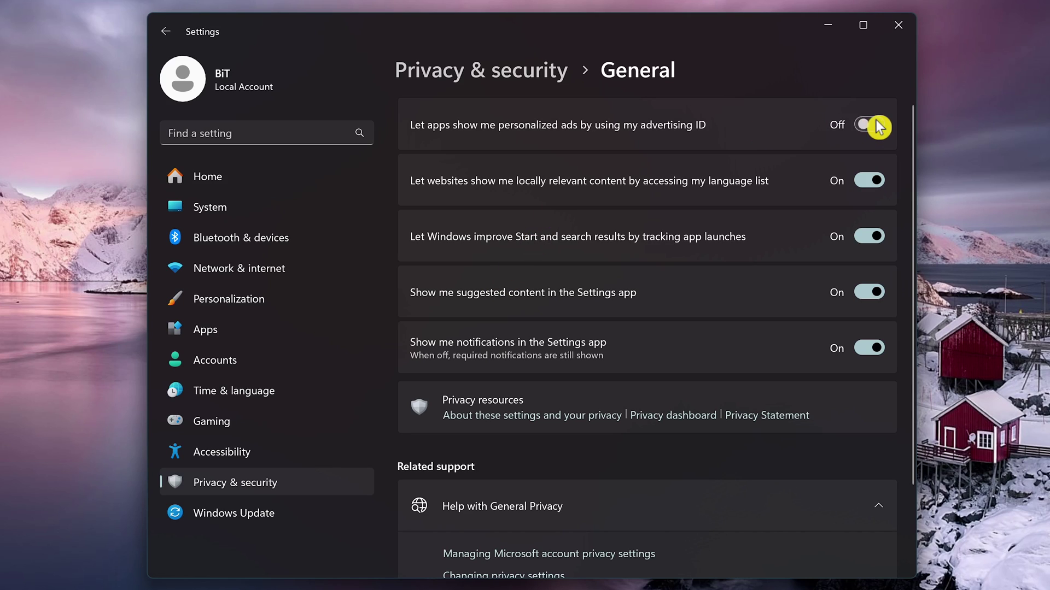
pyautogui.click(874, 293)
pyautogui.click(872, 183)
pyautogui.click(871, 236)
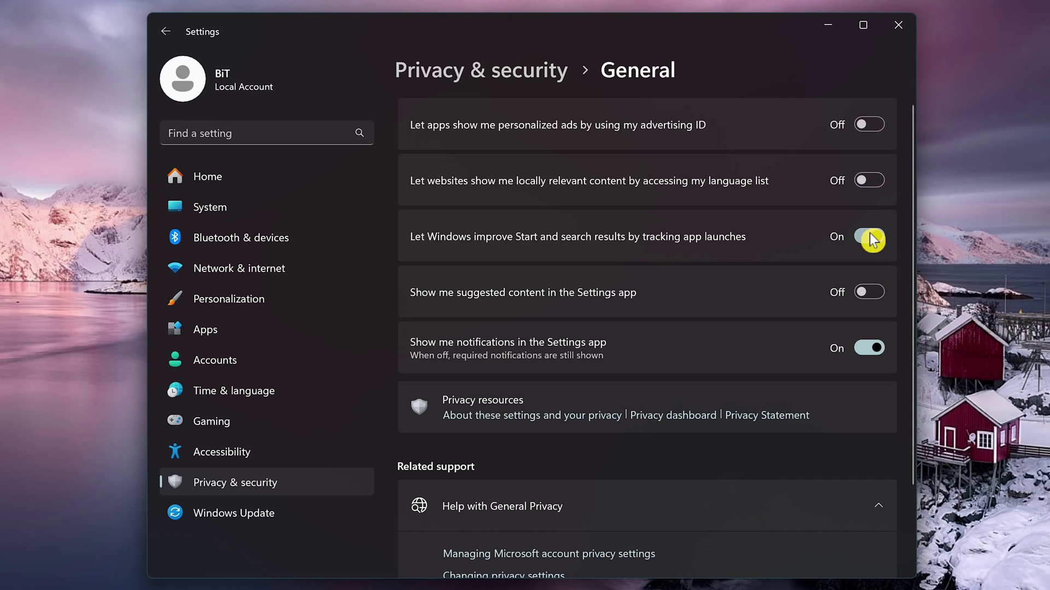
pyautogui.click(876, 349)
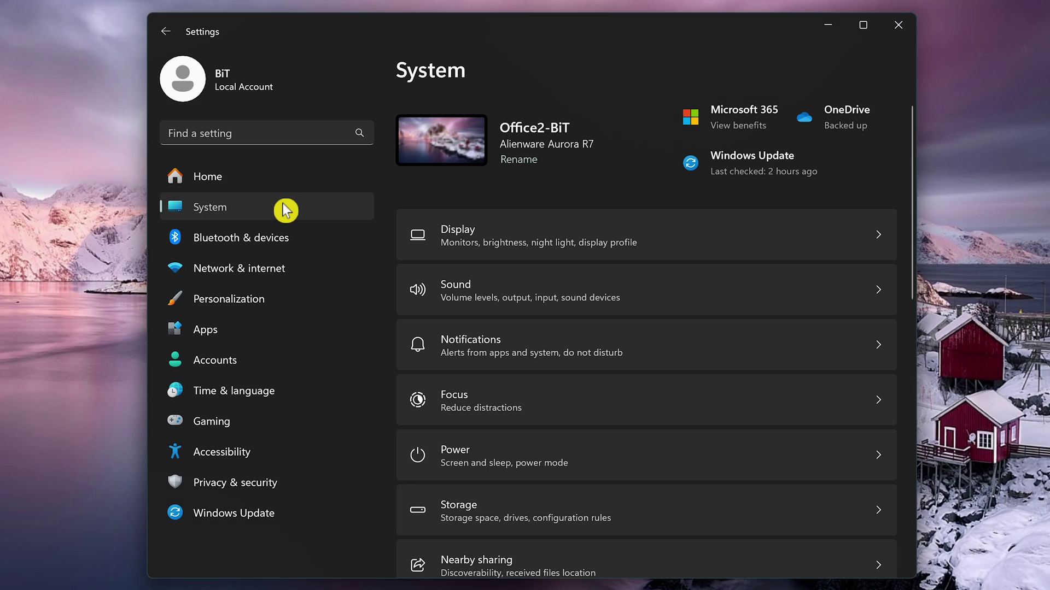
# Step: In Notifications' Additional settings, uncheck the welcome experience, device setup suggestions and Windows tips
pyautogui.click(574, 344)
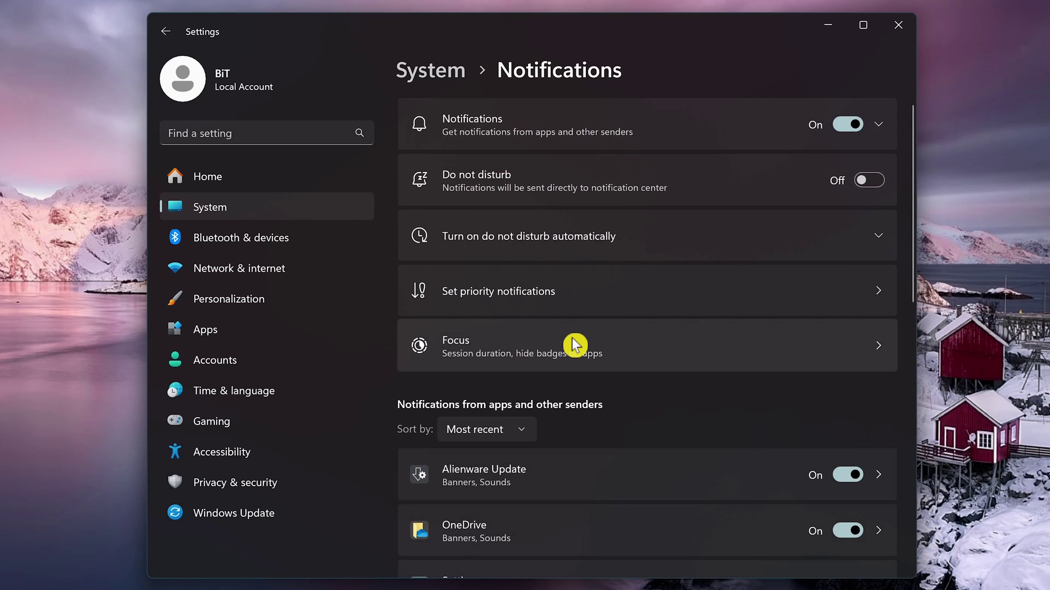
pyautogui.scroll(-15, 575, 345)
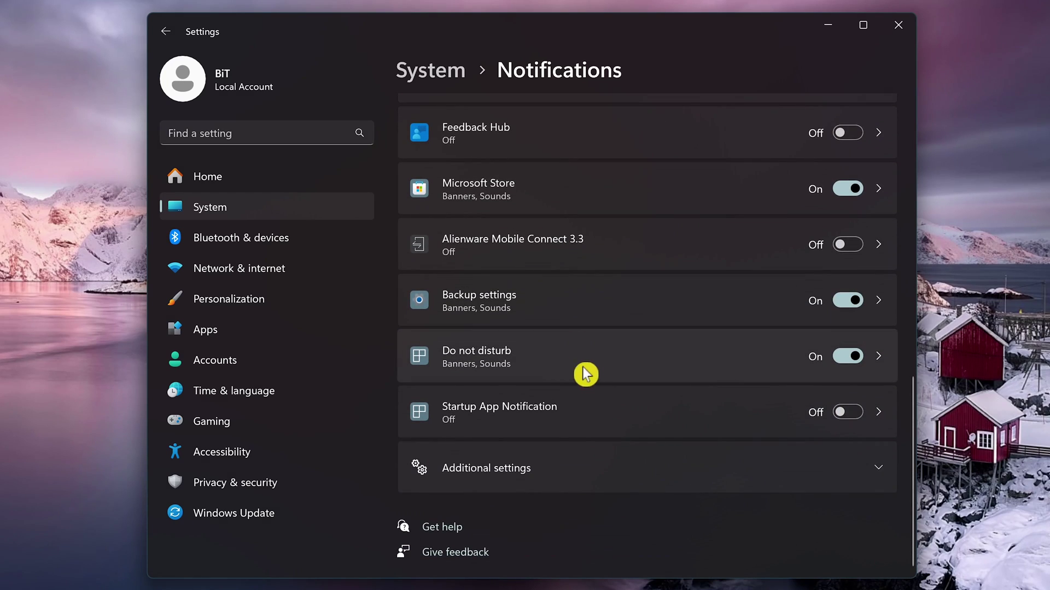
pyautogui.click(577, 473)
pyautogui.scroll(-2, 576, 472)
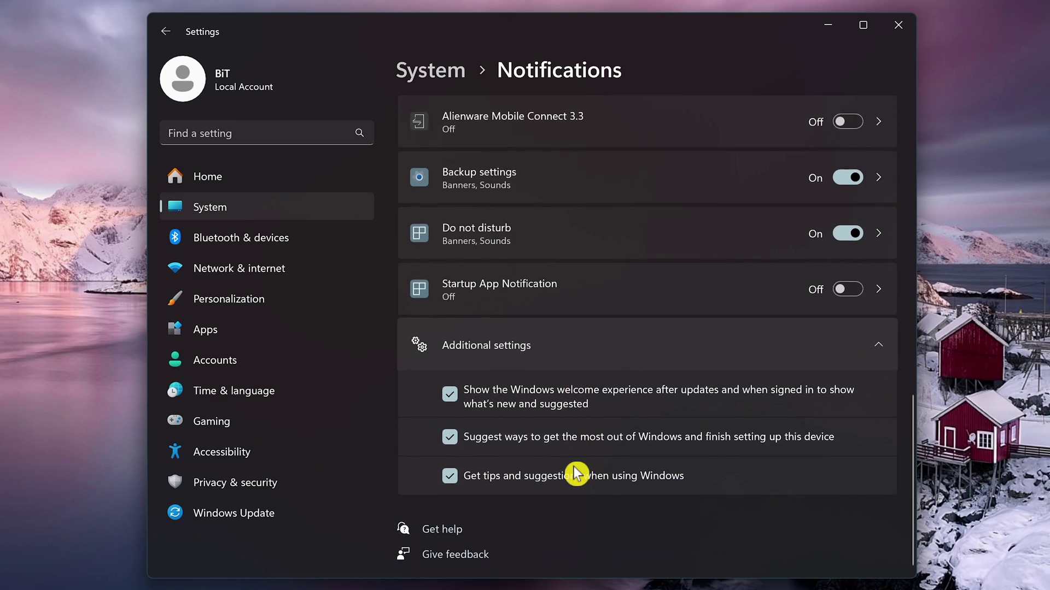
pyautogui.click(451, 396)
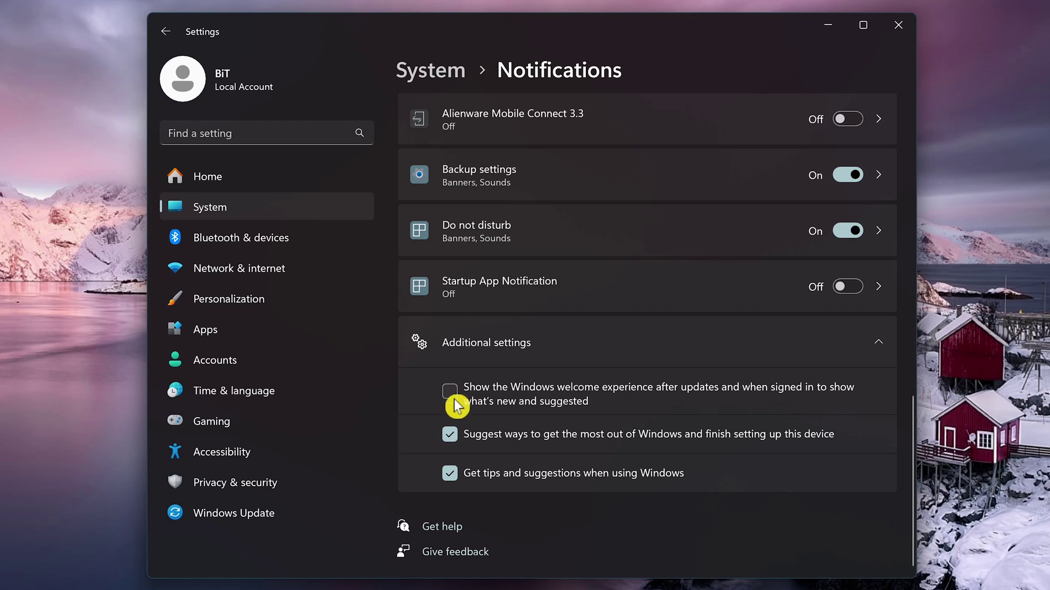
pyautogui.click(450, 434)
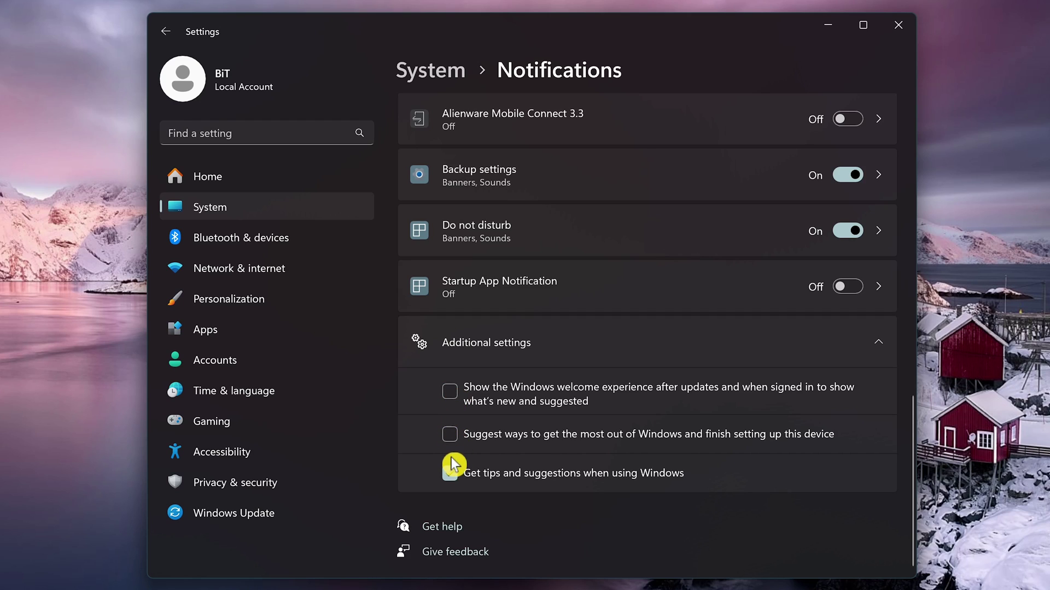
pyautogui.click(455, 476)
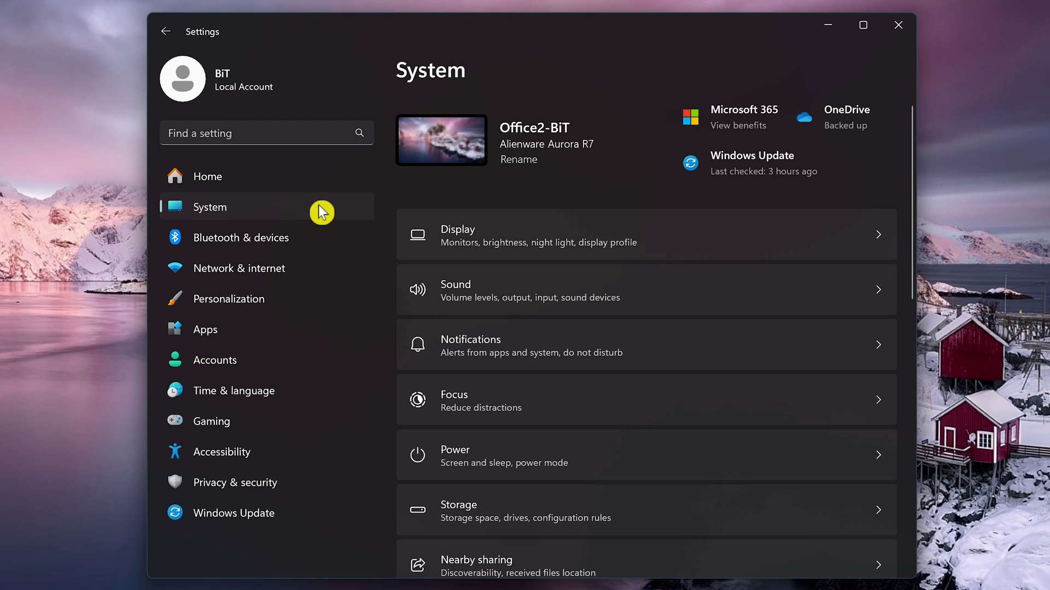
# Step: Turn off Development, Gaming, Family, Creativity, School, Entertainment and Business under Personalization > Device usage
pyautogui.click(312, 307)
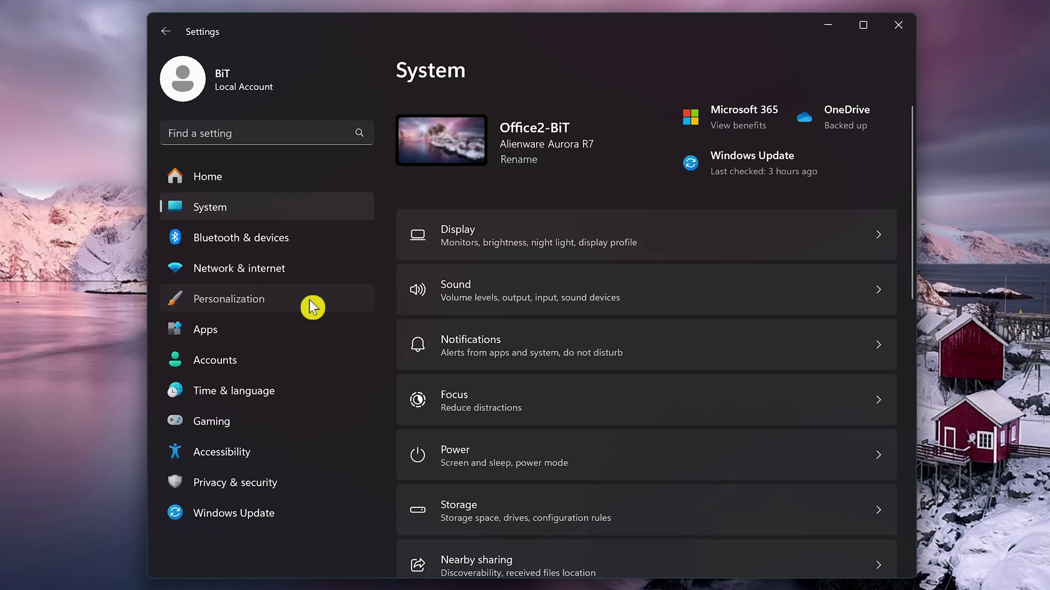
pyautogui.scroll(-8, 603, 378)
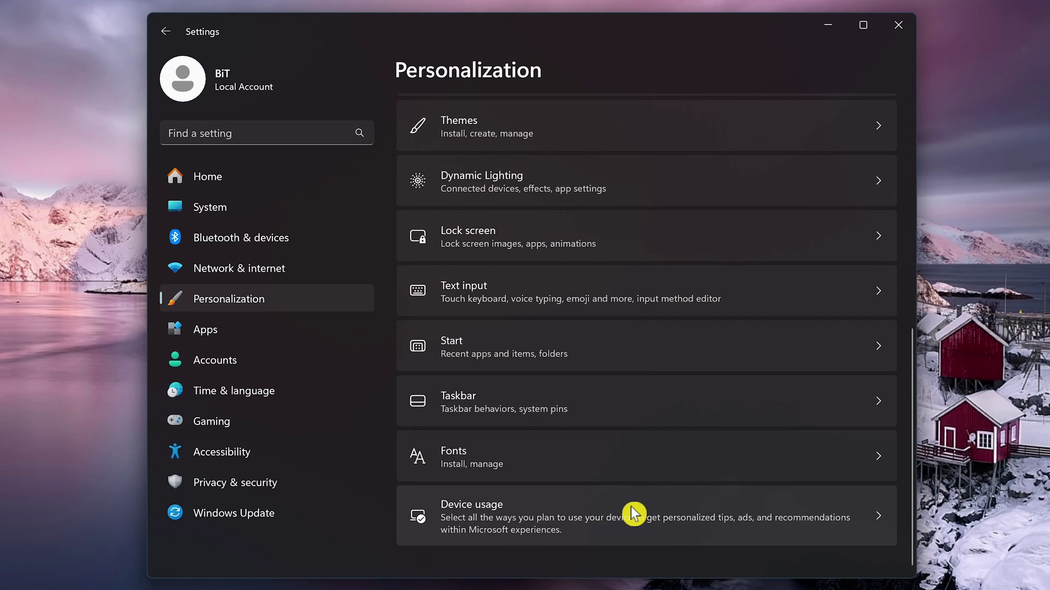
pyautogui.click(634, 514)
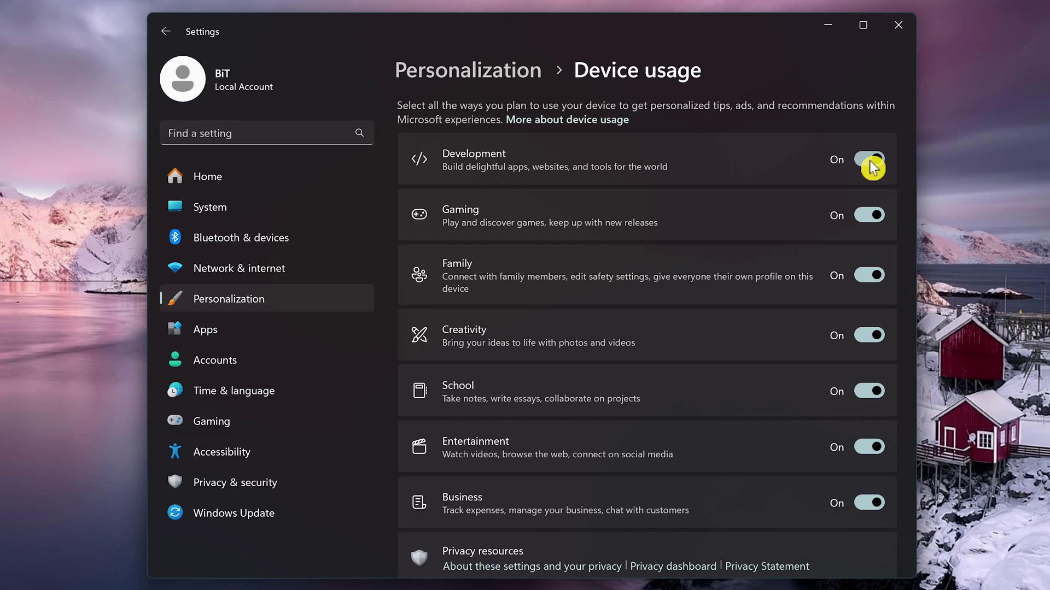
pyautogui.click(871, 163)
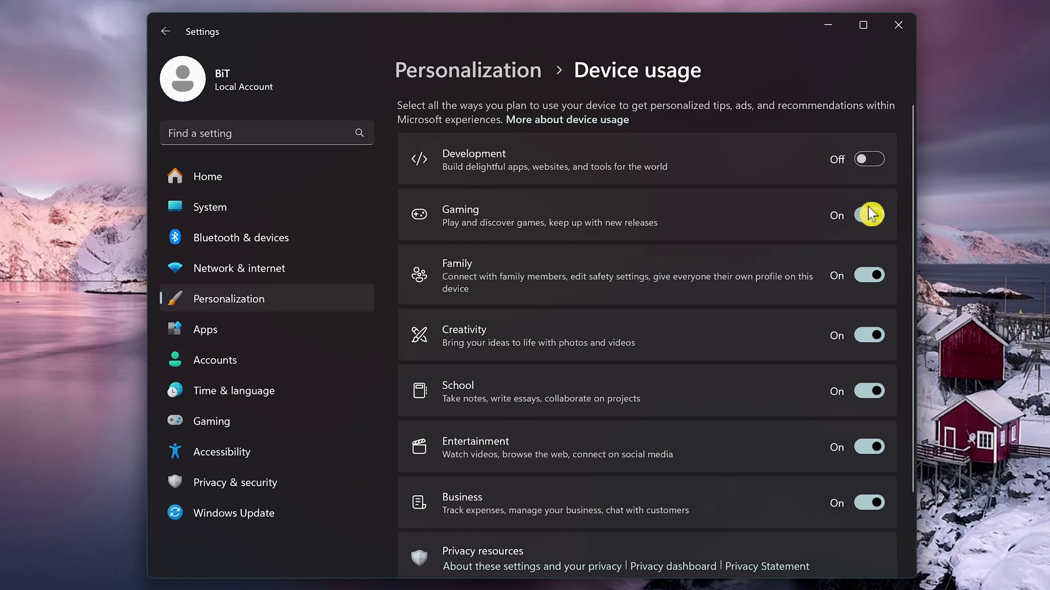
pyautogui.click(871, 224)
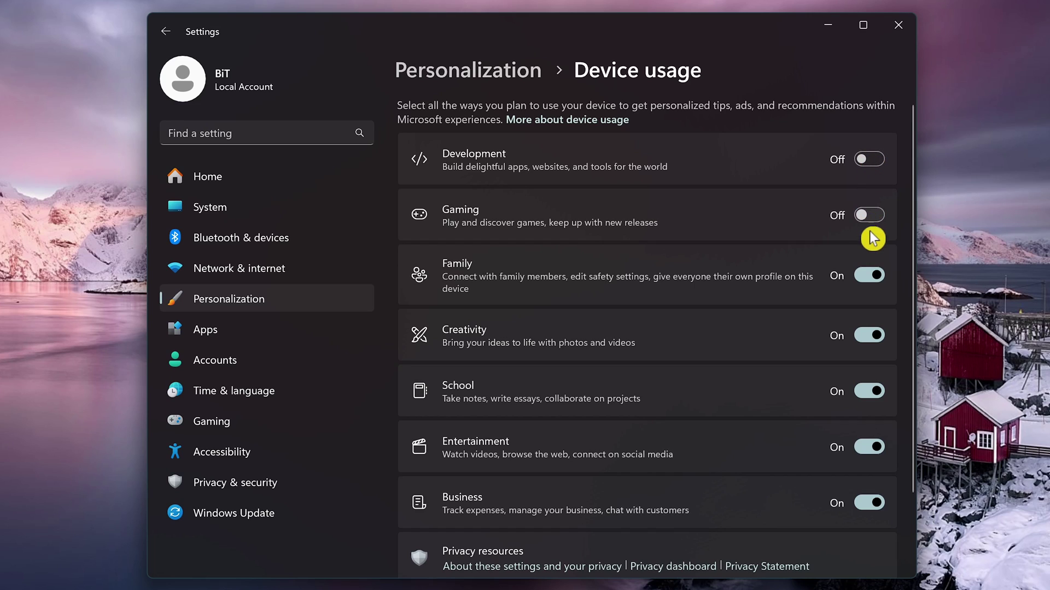
pyautogui.click(872, 280)
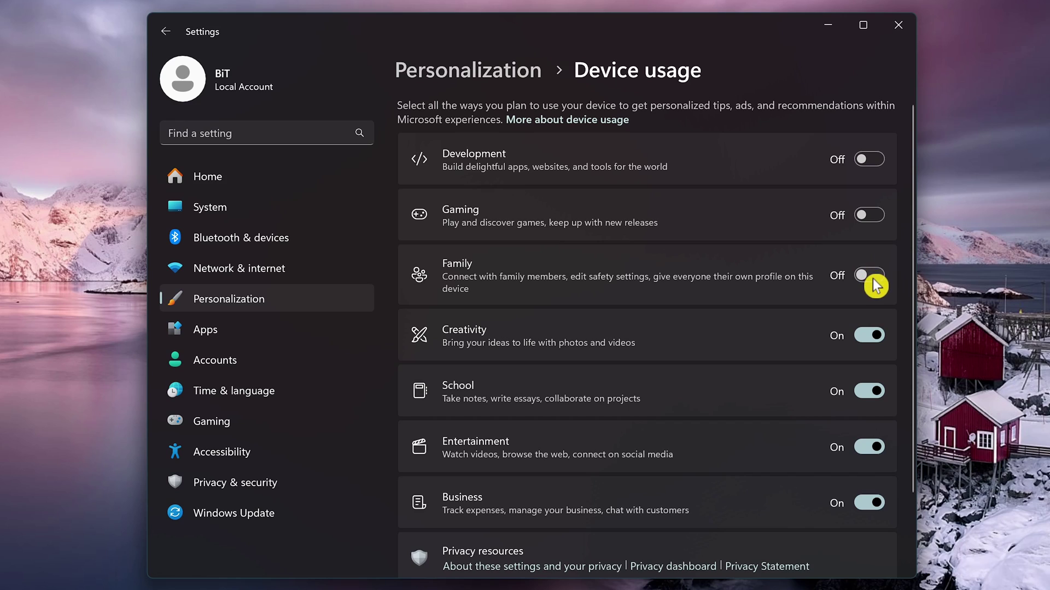
pyautogui.click(874, 335)
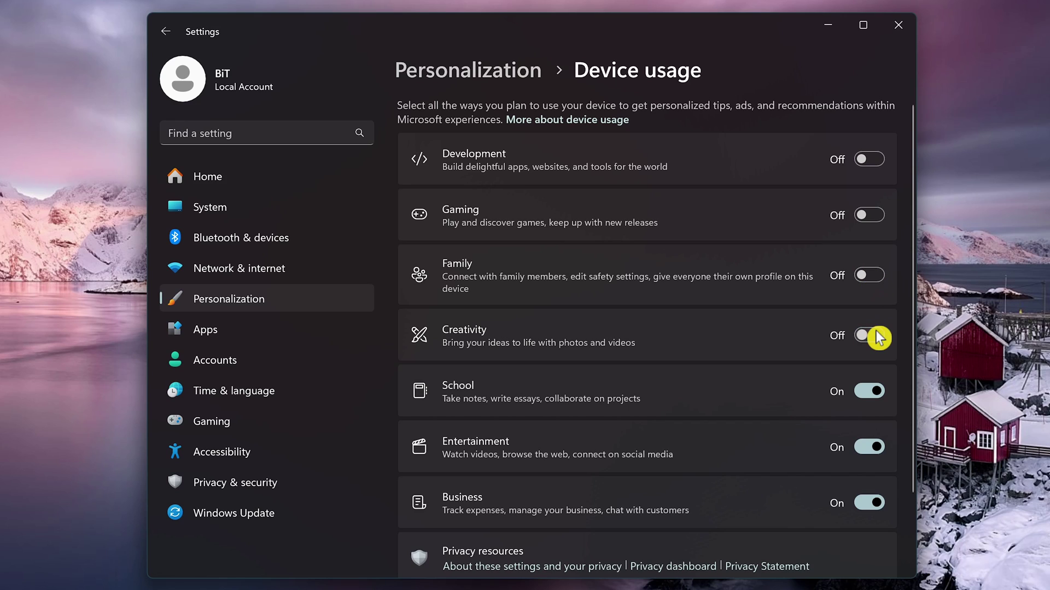
pyautogui.click(869, 390)
pyautogui.click(867, 450)
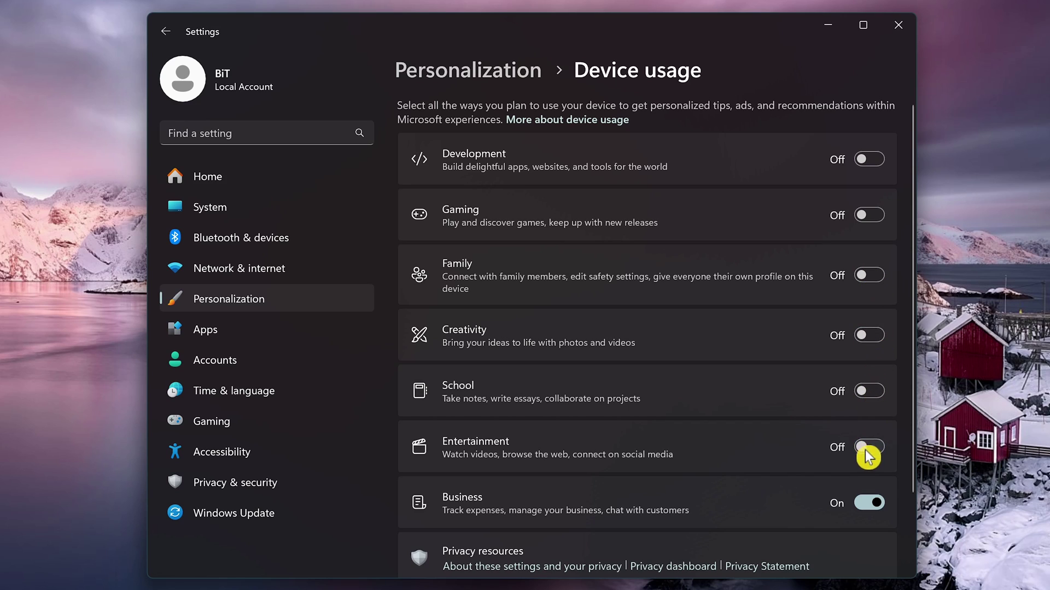
pyautogui.click(873, 511)
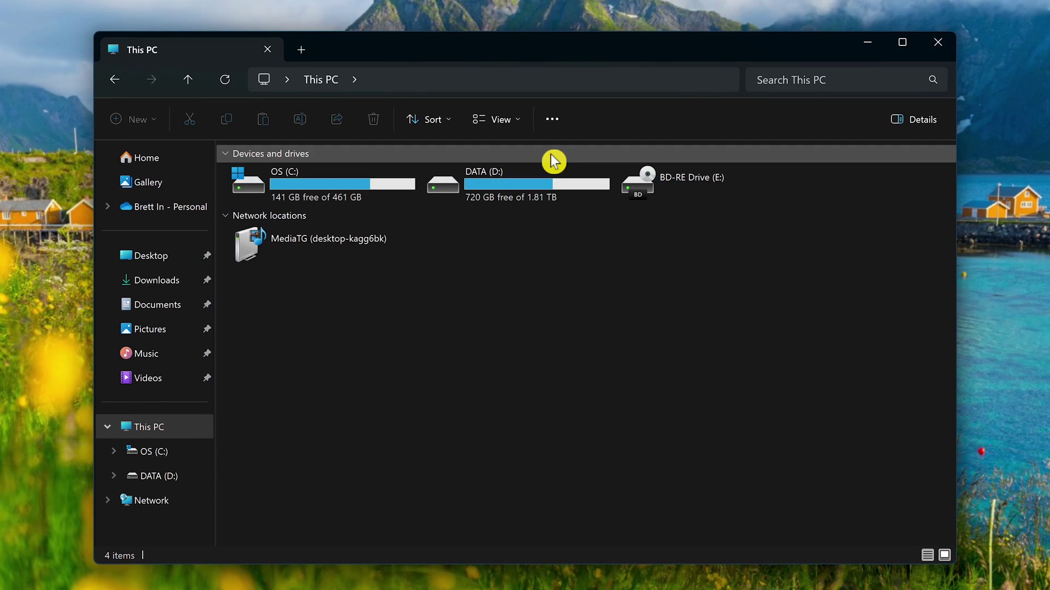
# Step: Uncheck Show sync provider notifications on the Folder Options View tab, apply, and close
pyautogui.click(552, 121)
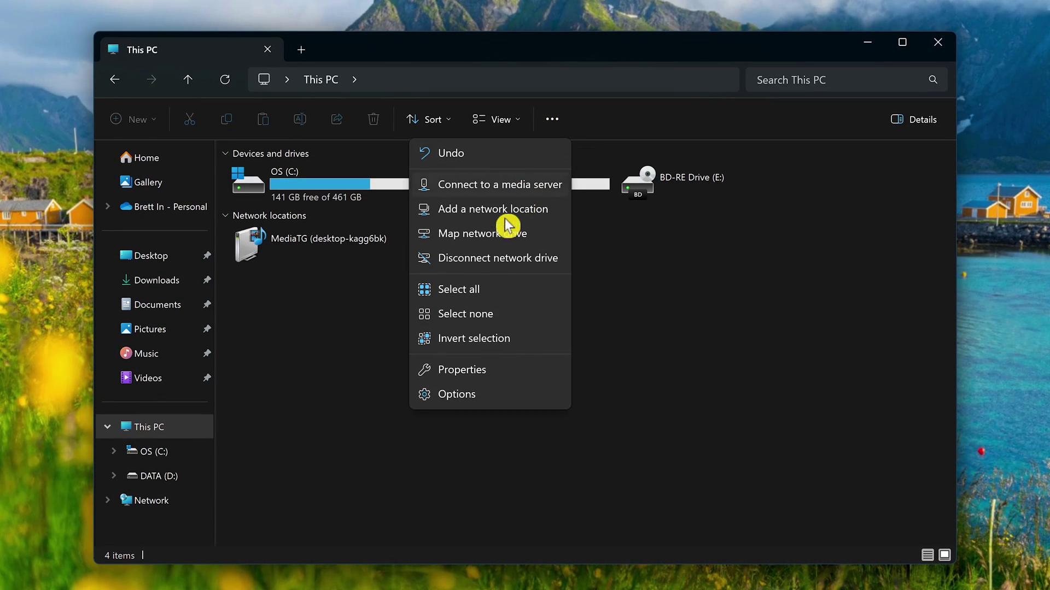
pyautogui.click(480, 393)
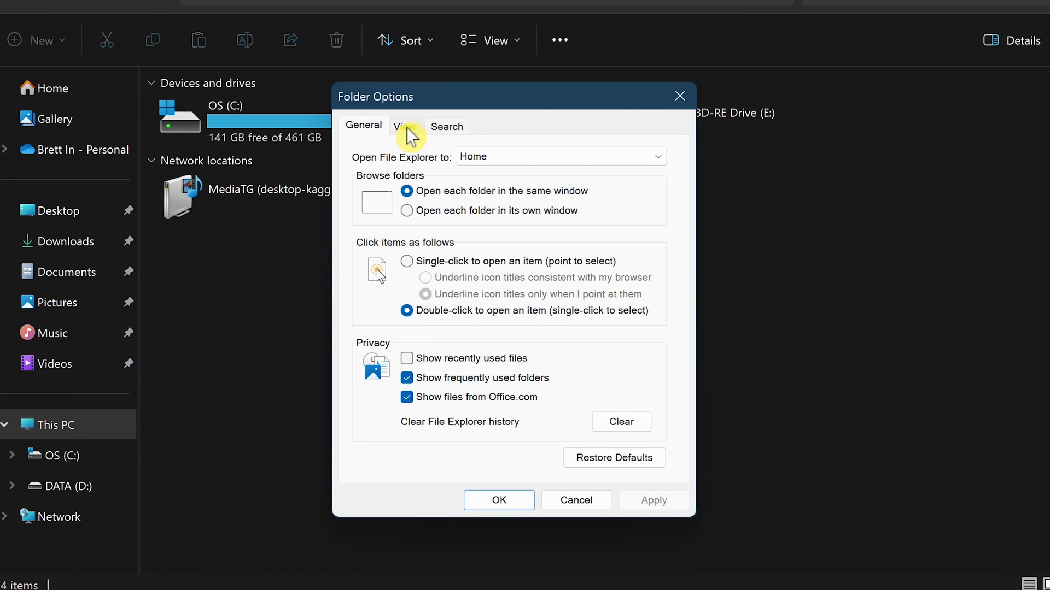
pyautogui.click(405, 127)
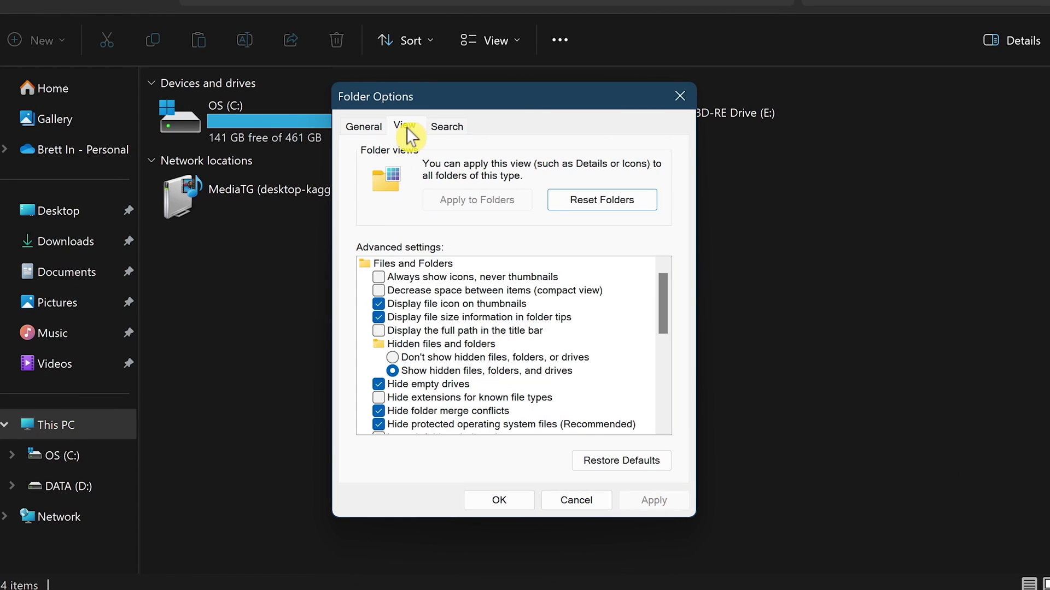
pyautogui.scroll(-8, 495, 335)
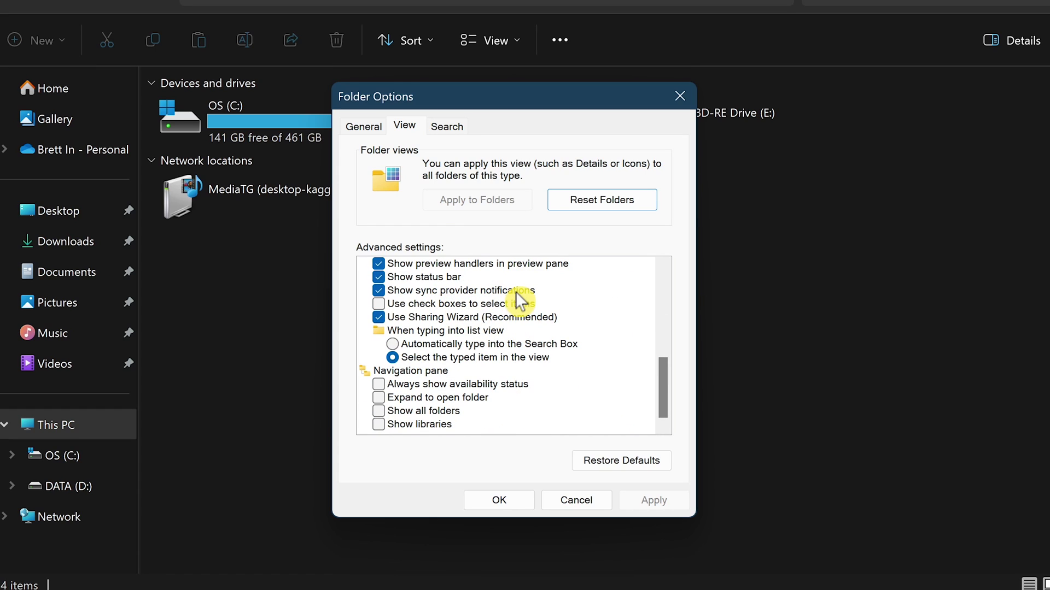
pyautogui.click(379, 290)
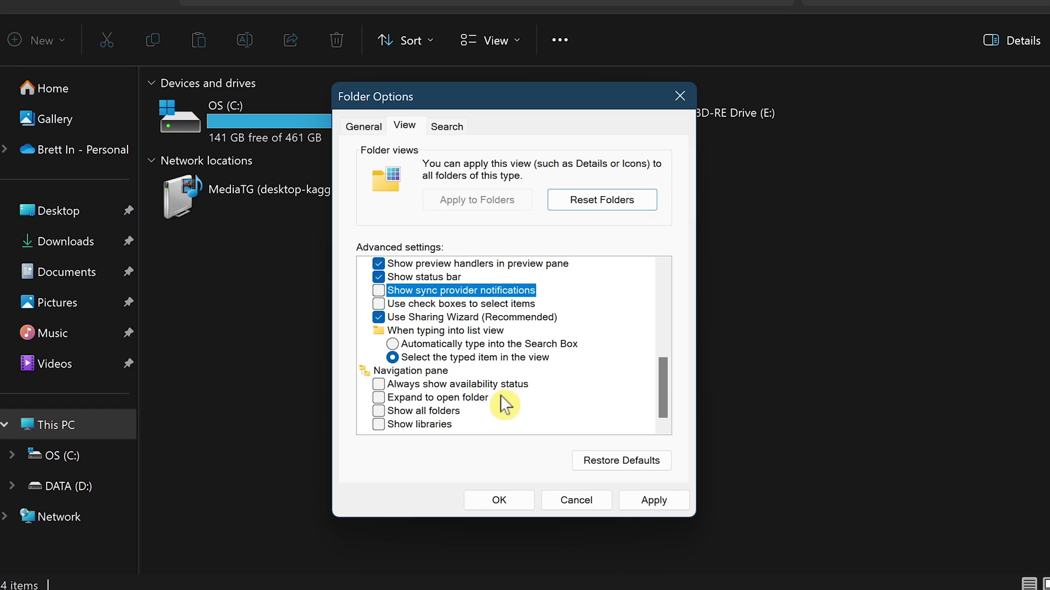
pyautogui.click(642, 498)
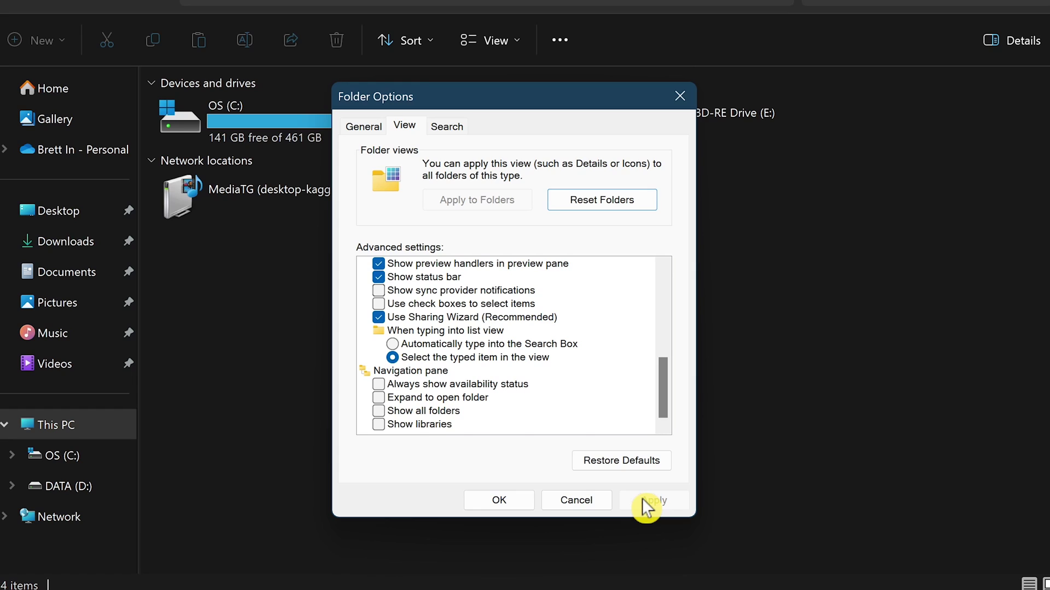
pyautogui.click(519, 498)
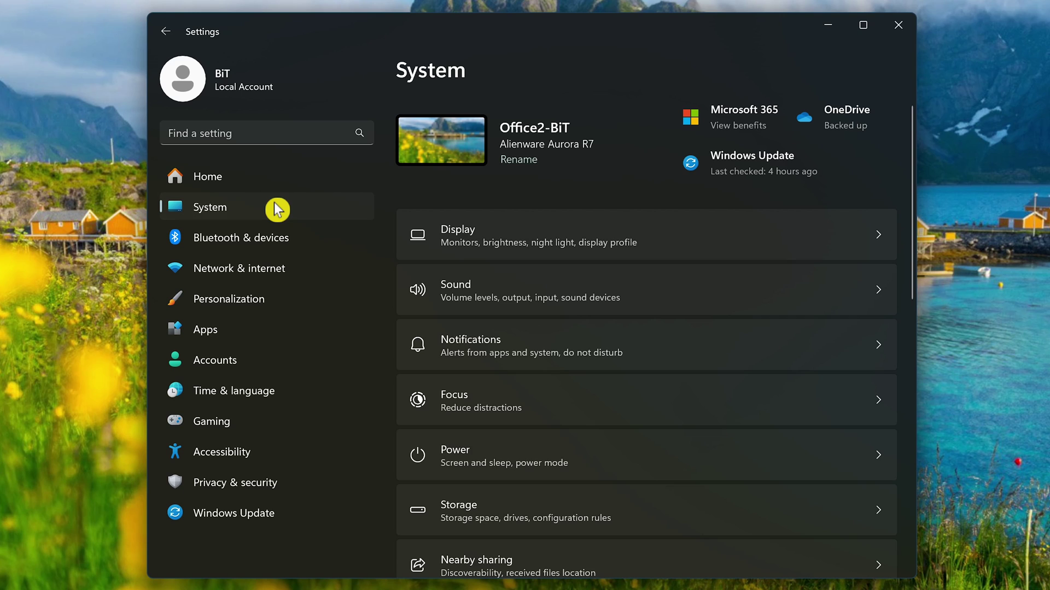
# Step: Sort the app list on the Notifications page by Name
pyautogui.click(557, 348)
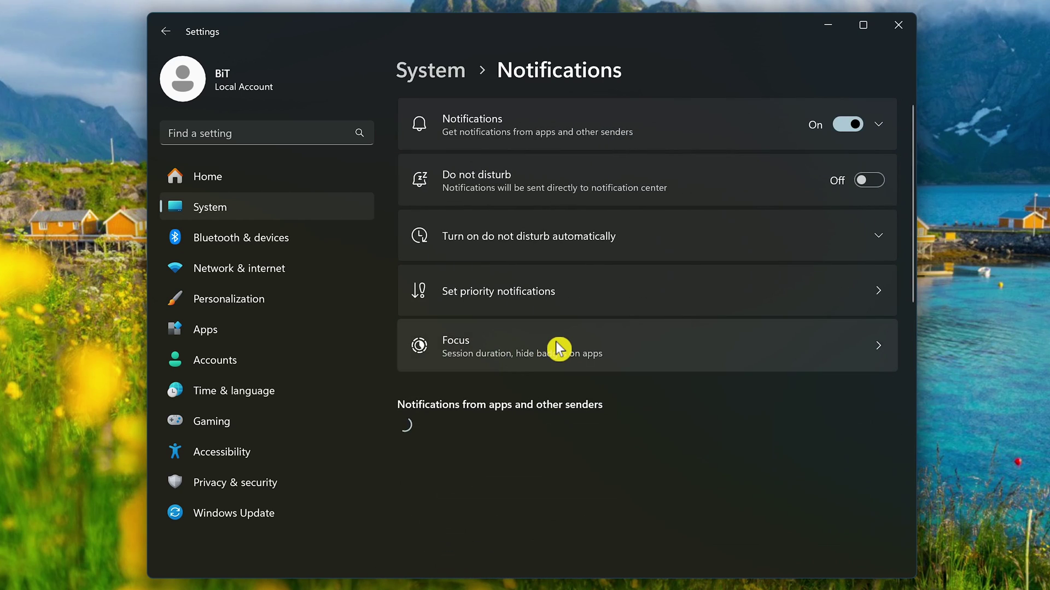
pyautogui.scroll(-5, 559, 345)
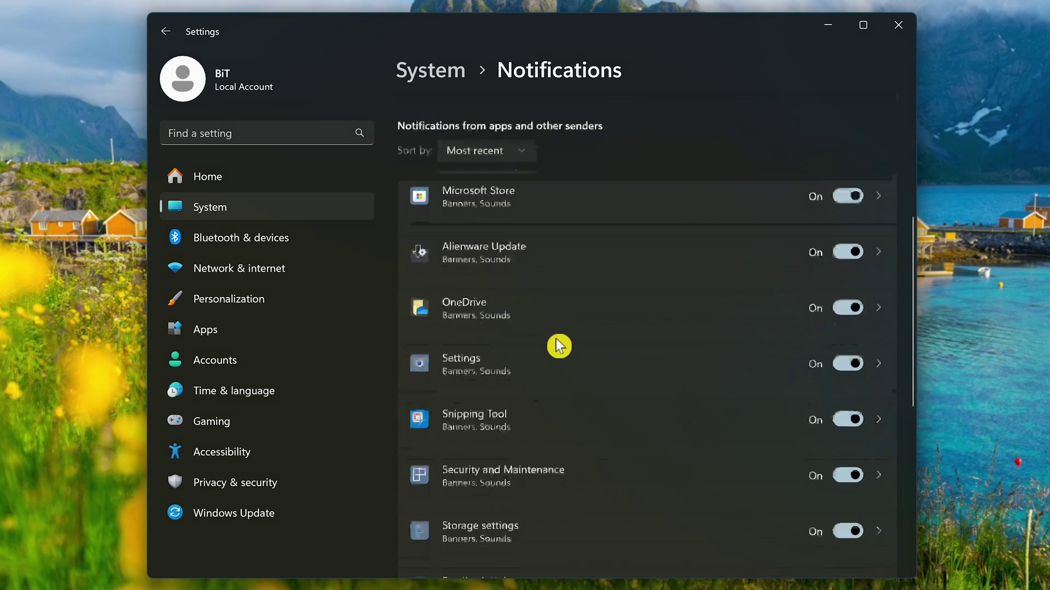
pyautogui.click(518, 140)
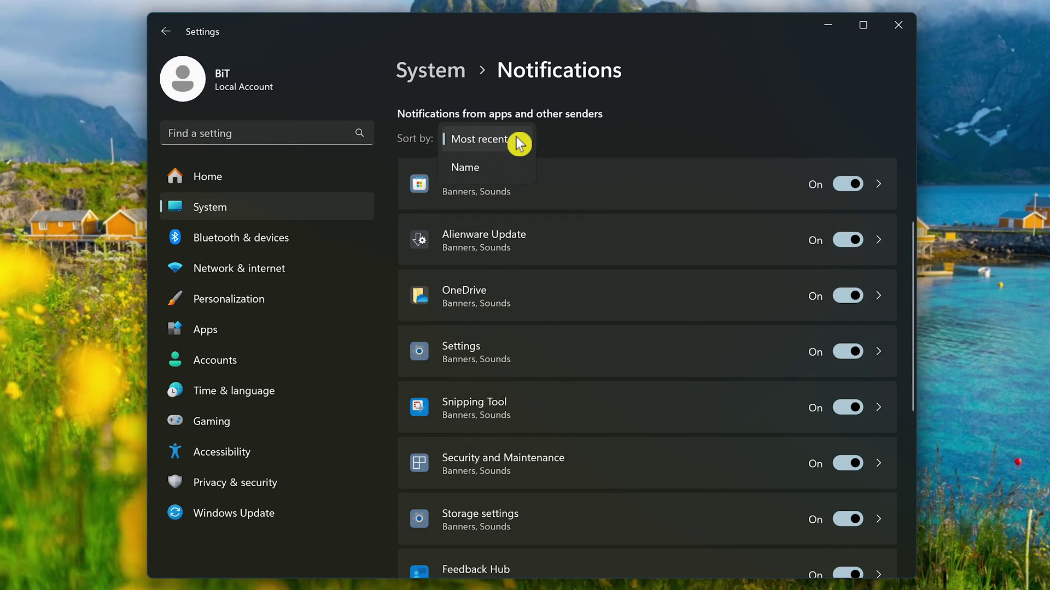
pyautogui.click(492, 175)
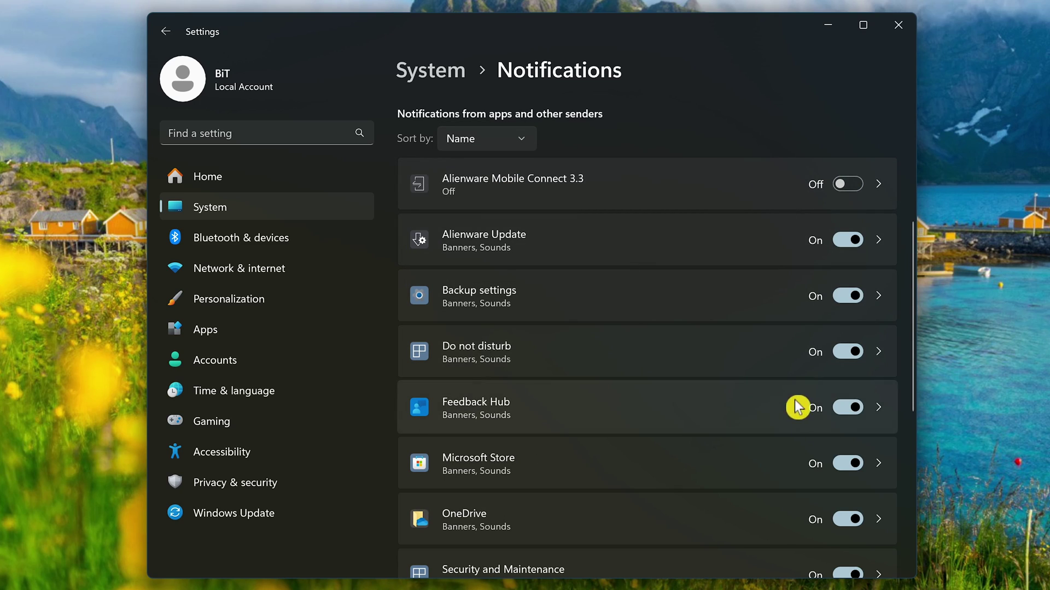
# Step: Turn off notifications from Feedback Hub, Microsoft Store and Snipping Tool
pyautogui.click(844, 412)
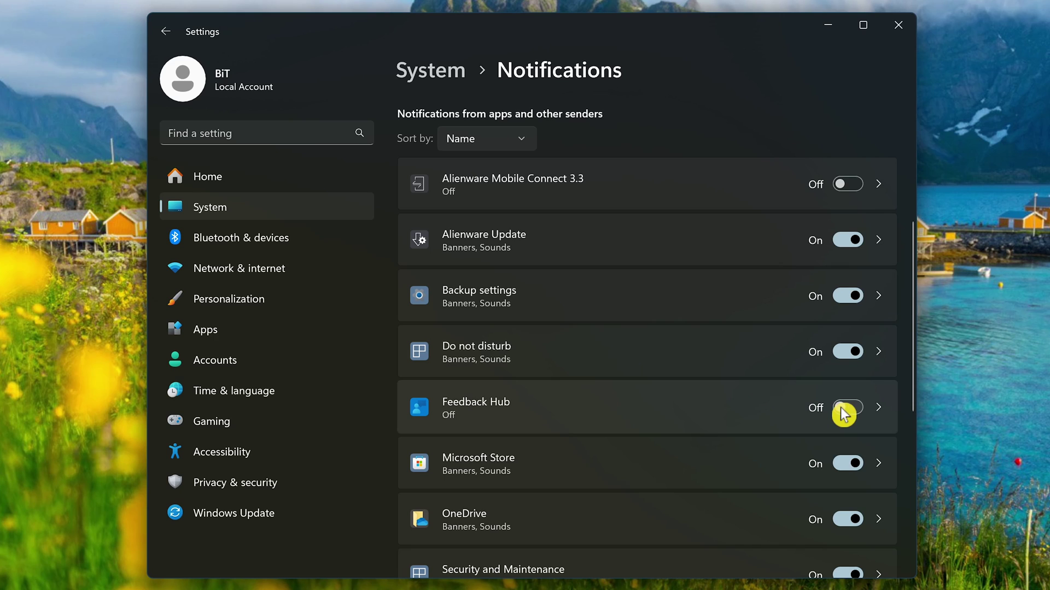
pyautogui.click(854, 471)
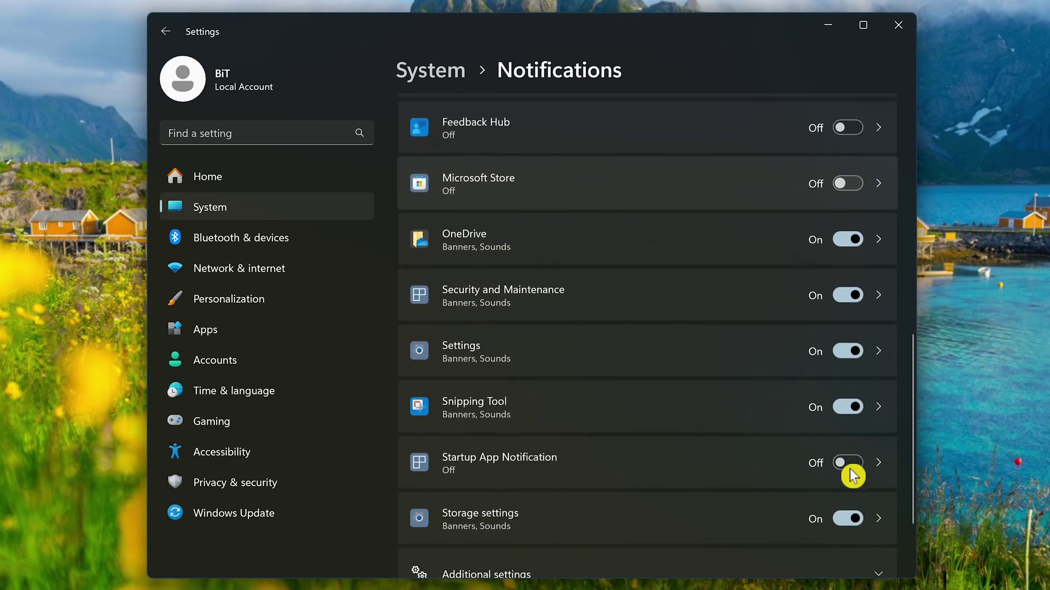
pyautogui.scroll(-1, 852, 474)
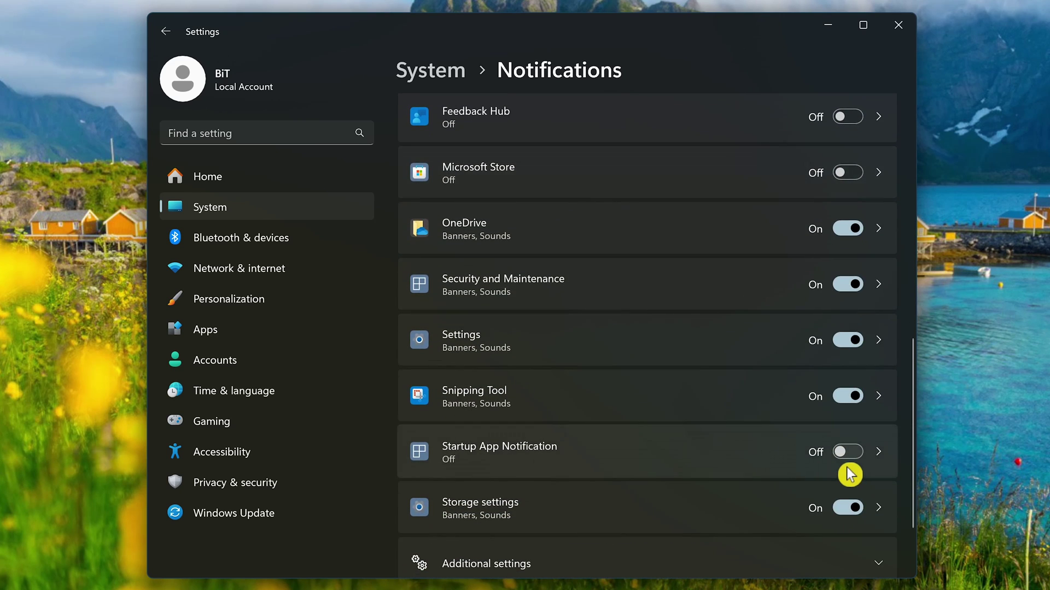
pyautogui.click(851, 404)
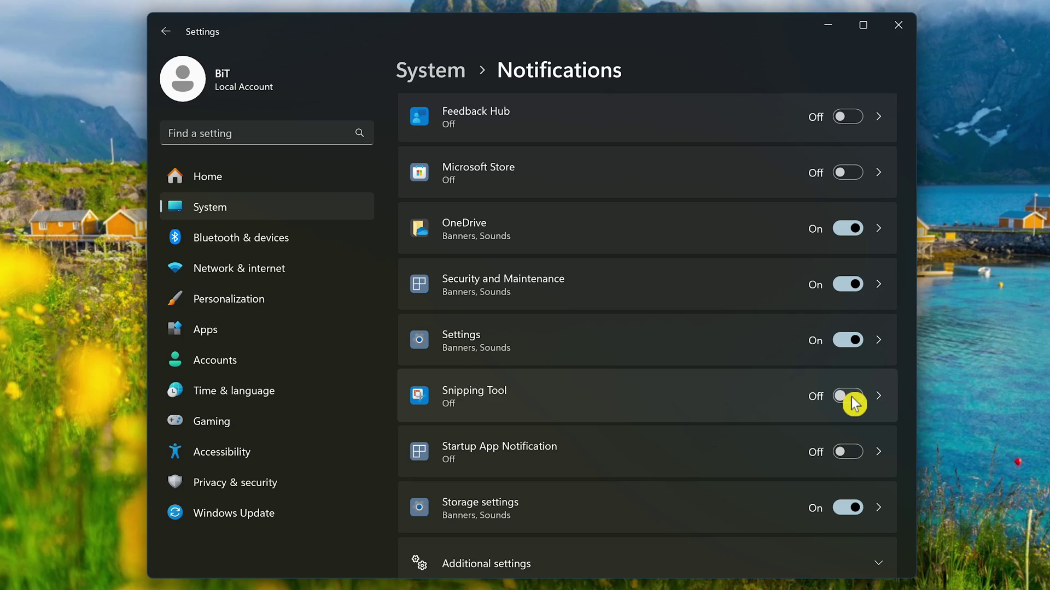